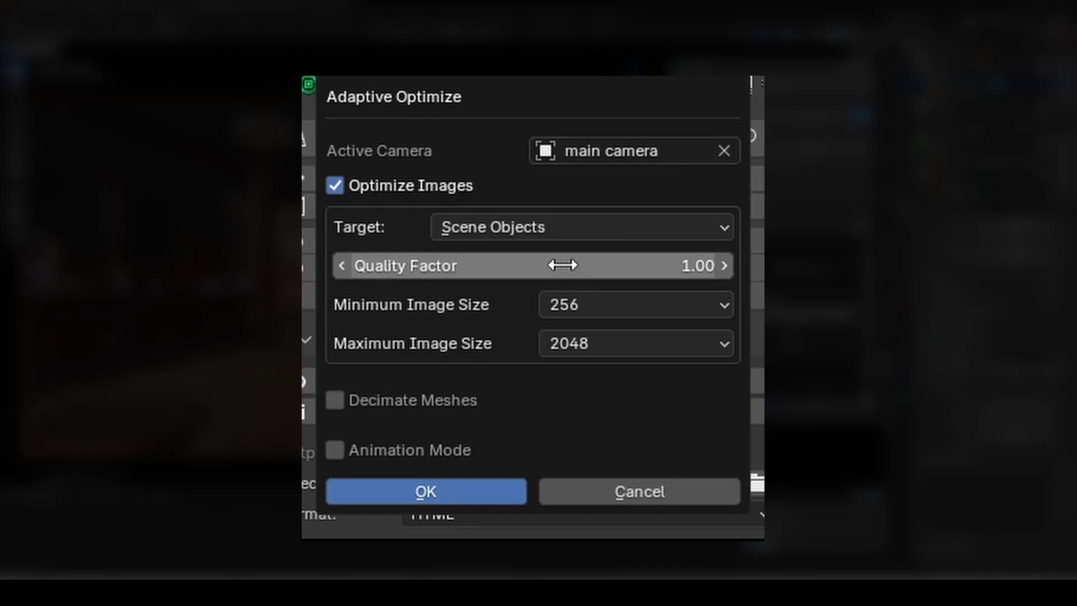
- Set the image quality factor to 2.00 and run adaptive optimization on the 51 sphere meshes
click(565, 264)
text(2)
key(Return)
click(508, 492)
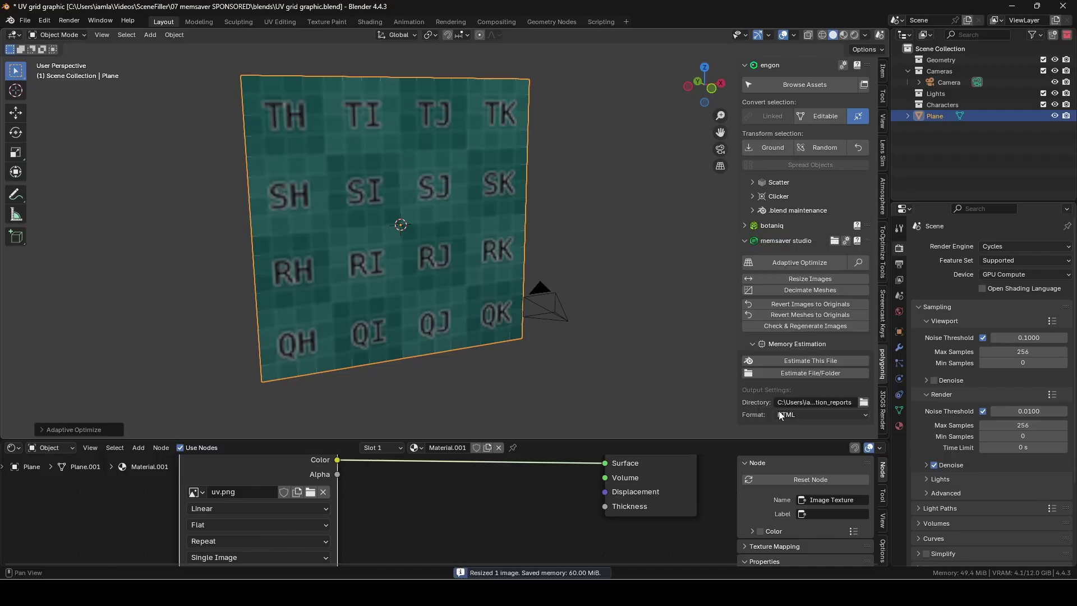
- Revert the UV grid texture to its original, accept Adaptive Optimize, and open the memsaver documentation
click(805, 309)
click(792, 329)
click(803, 263)
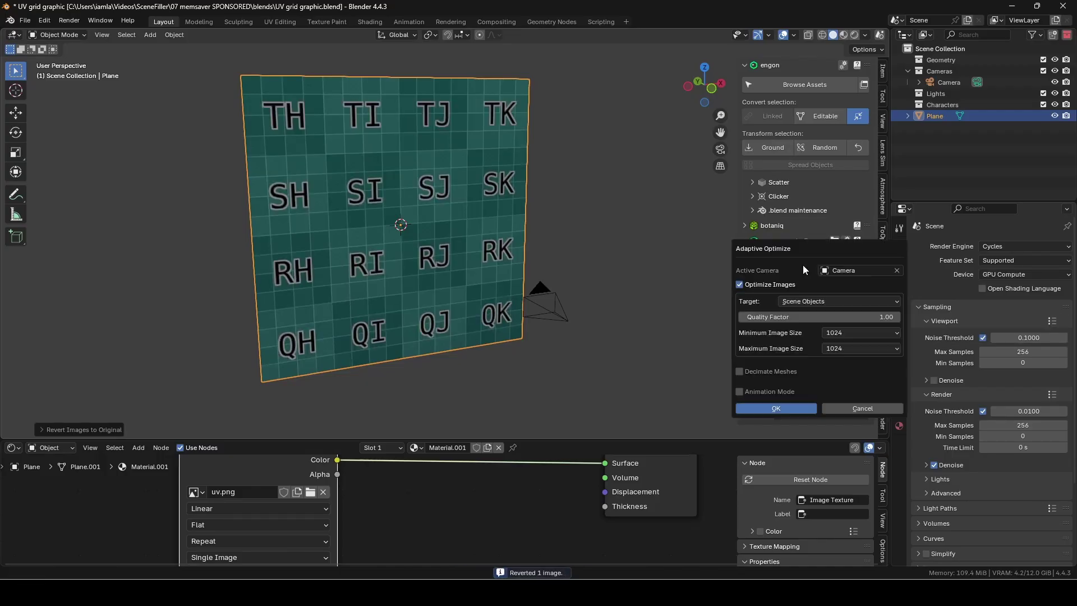
click(774, 408)
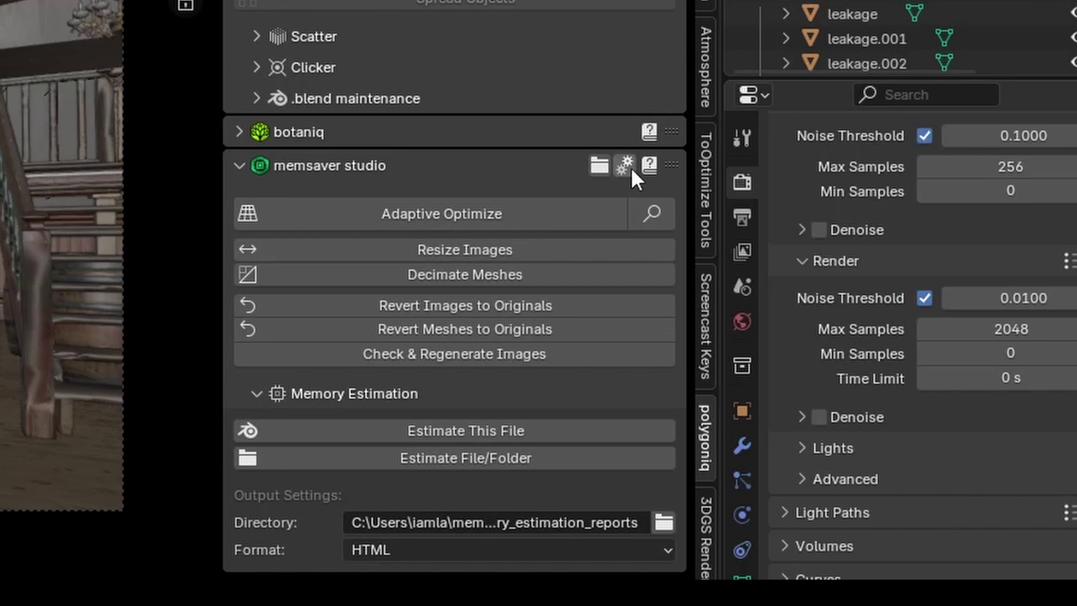
click(648, 166)
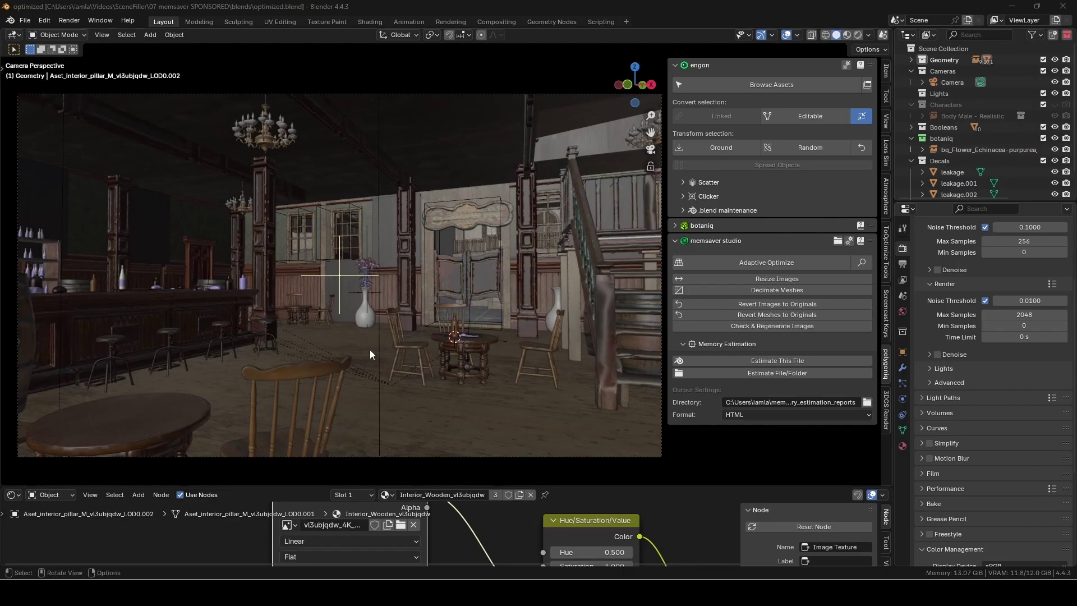
- In Adaptive Optimize, keep the main camera as the active camera
click(754, 263)
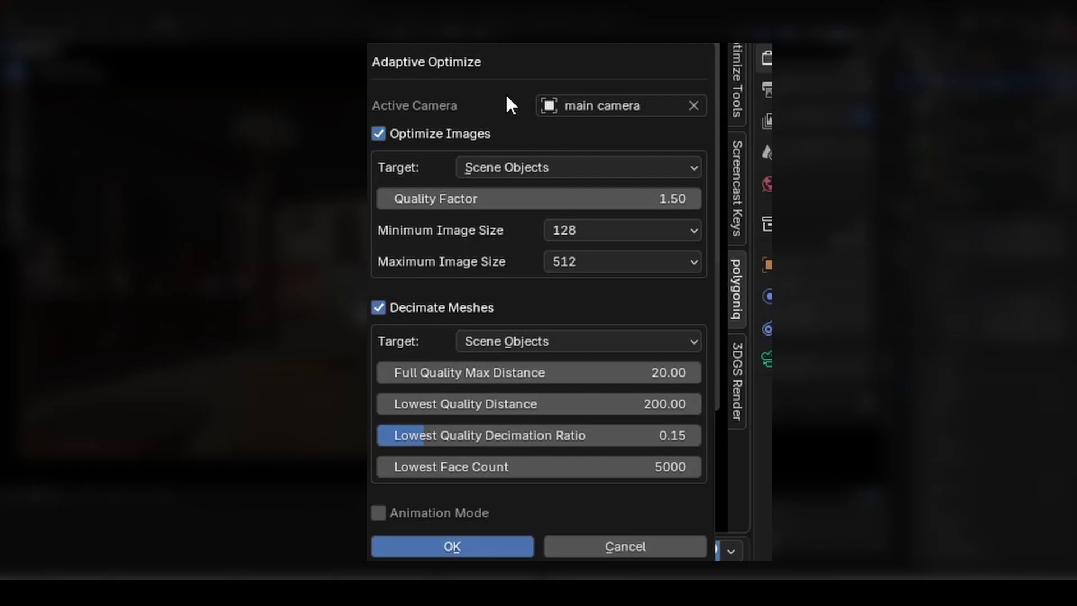
click(634, 107)
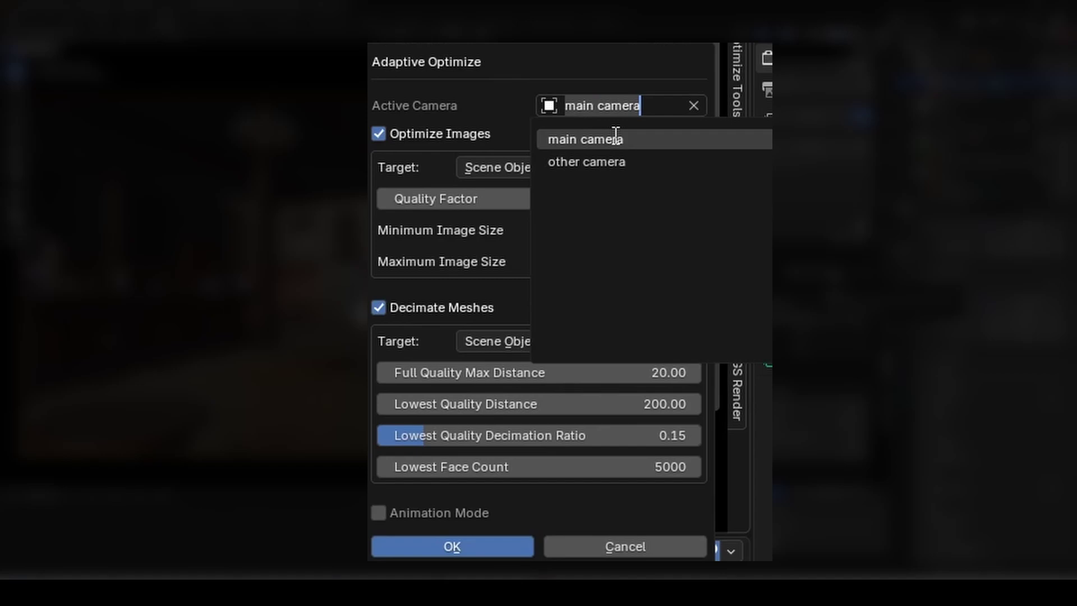
click(616, 139)
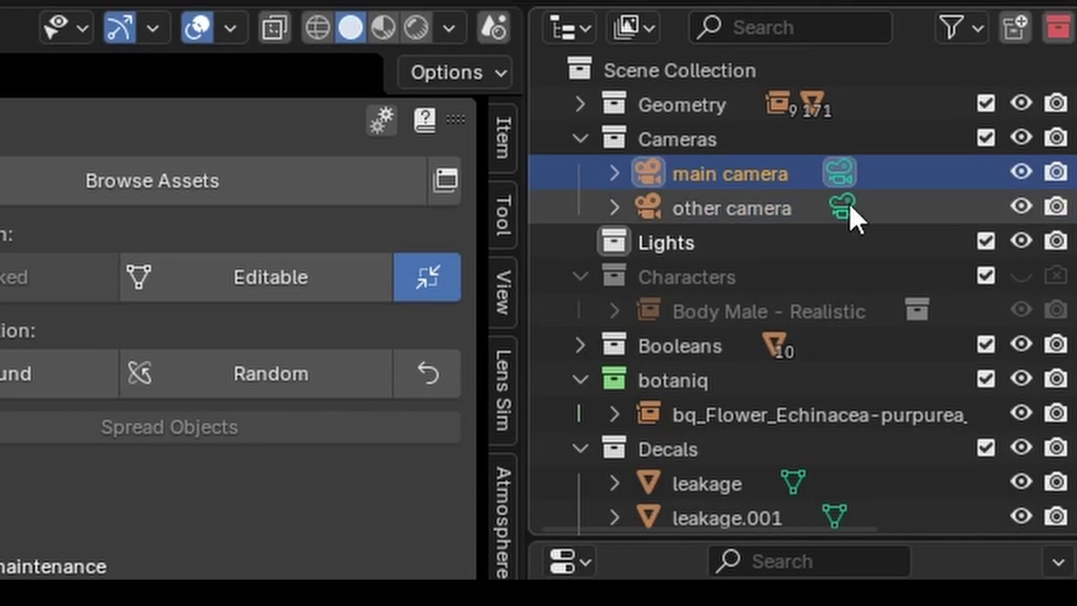
click(849, 204)
click(847, 171)
click(855, 210)
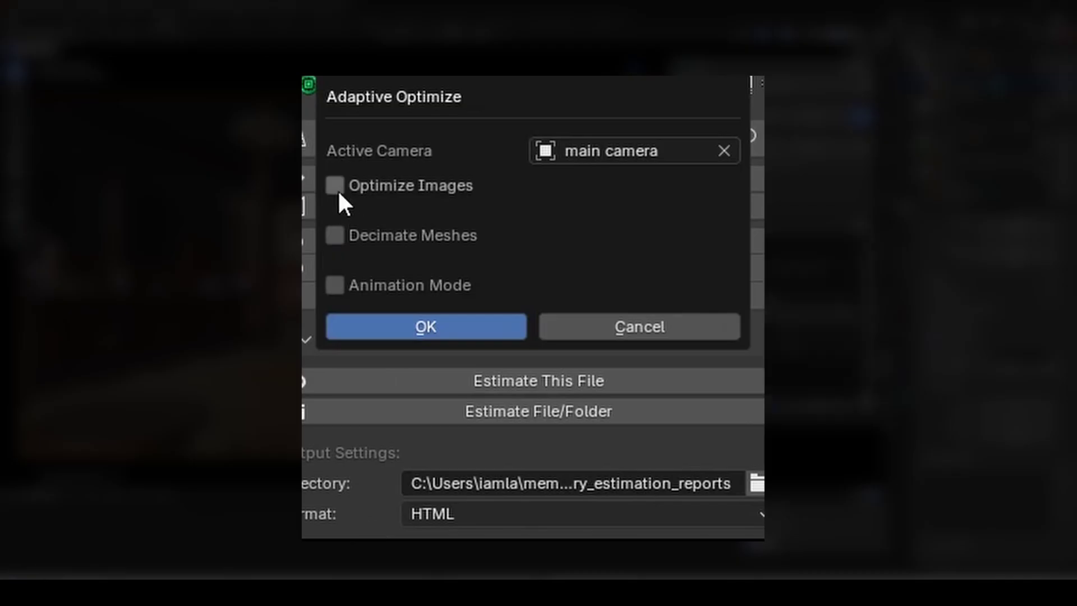
- Enable image optimization for all scene objects with image sizes from 256 to 2048
click(335, 186)
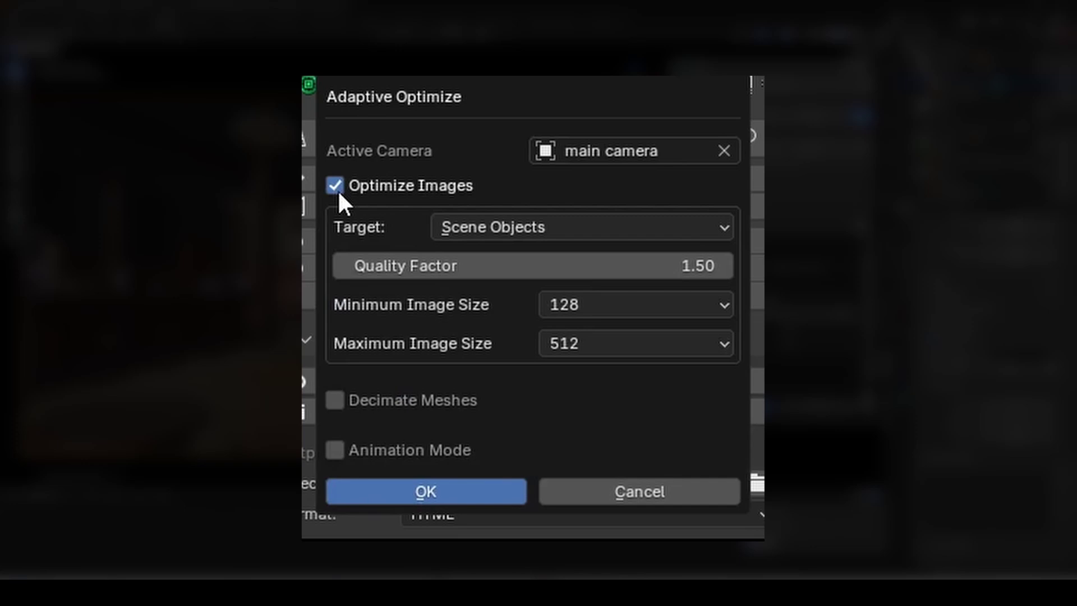
click(514, 226)
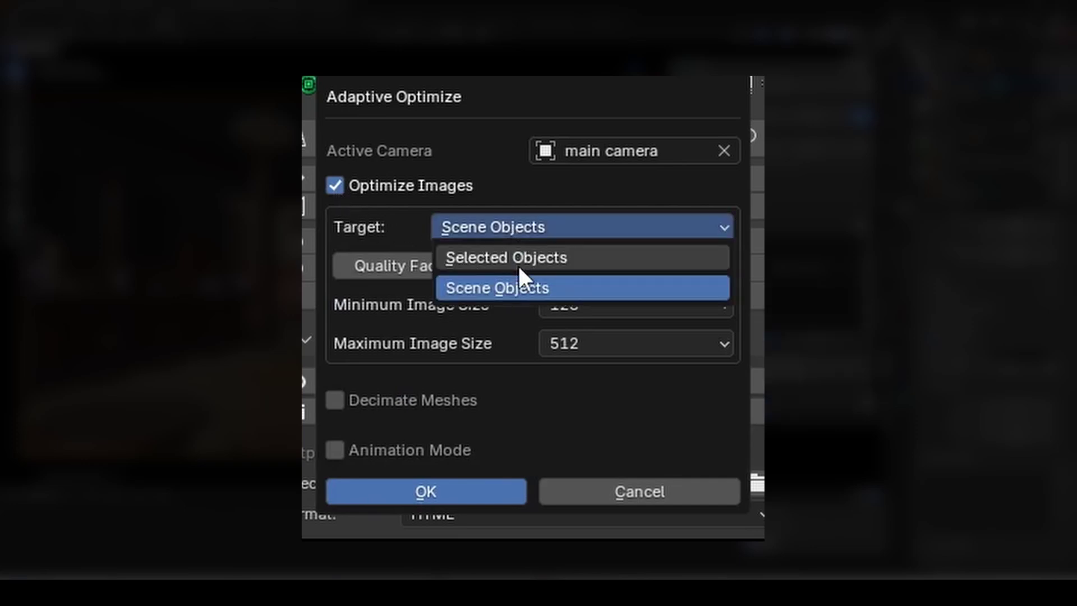
click(514, 281)
click(607, 305)
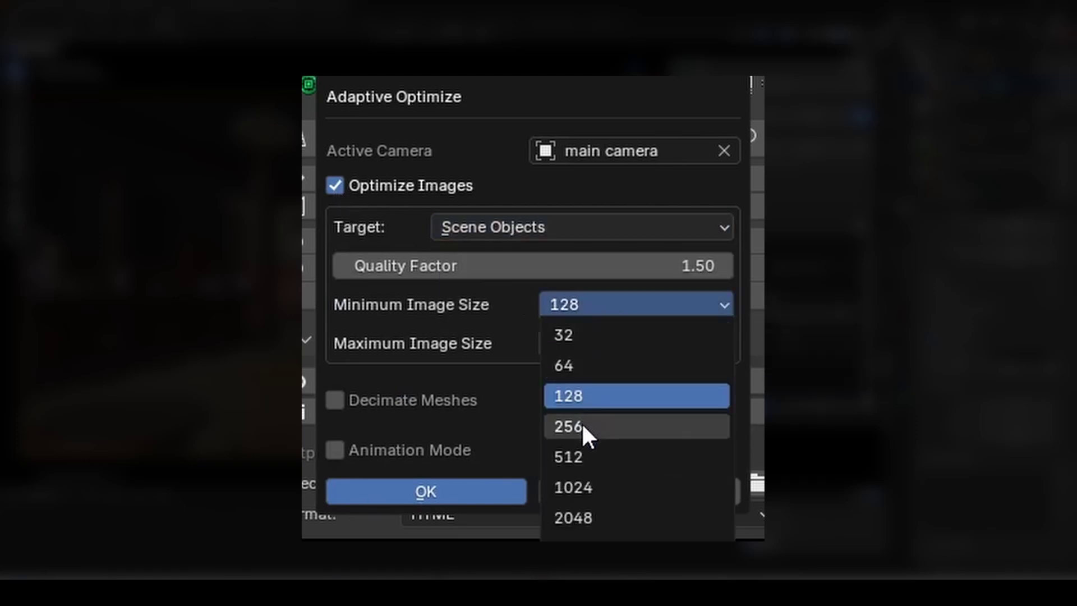
click(561, 425)
click(589, 343)
click(595, 526)
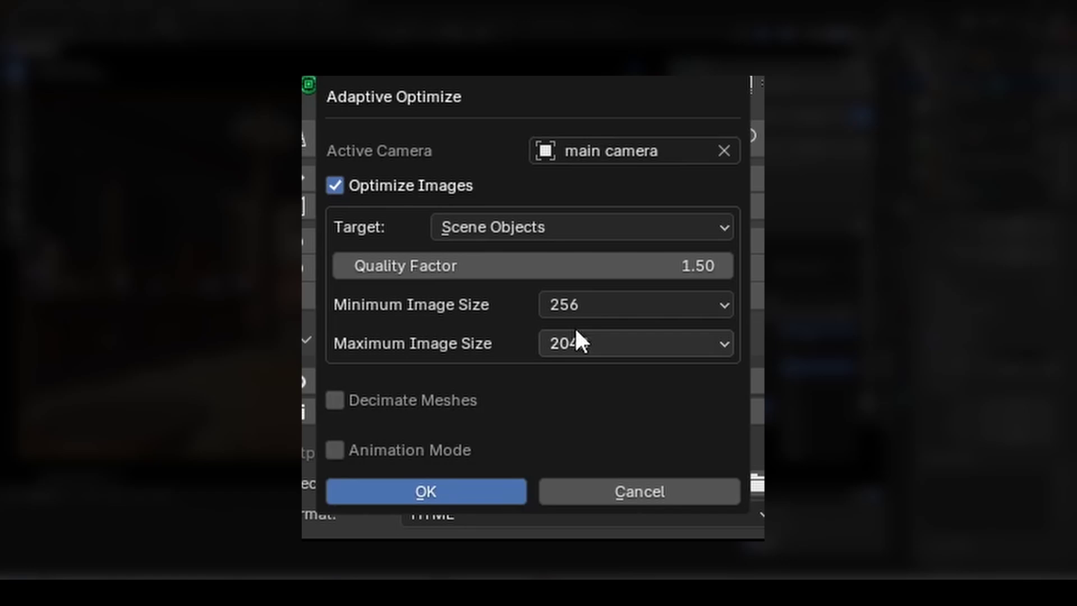
click(589, 272)
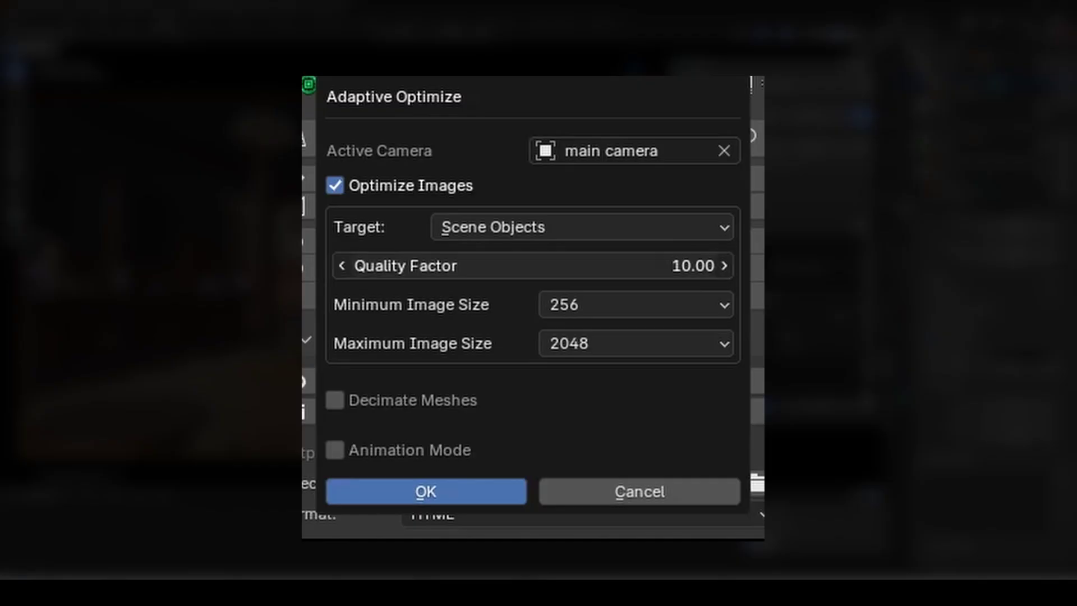
- Drag the Quality Factor slider down until it reads 2.00
drag(696, 266, 552, 267)
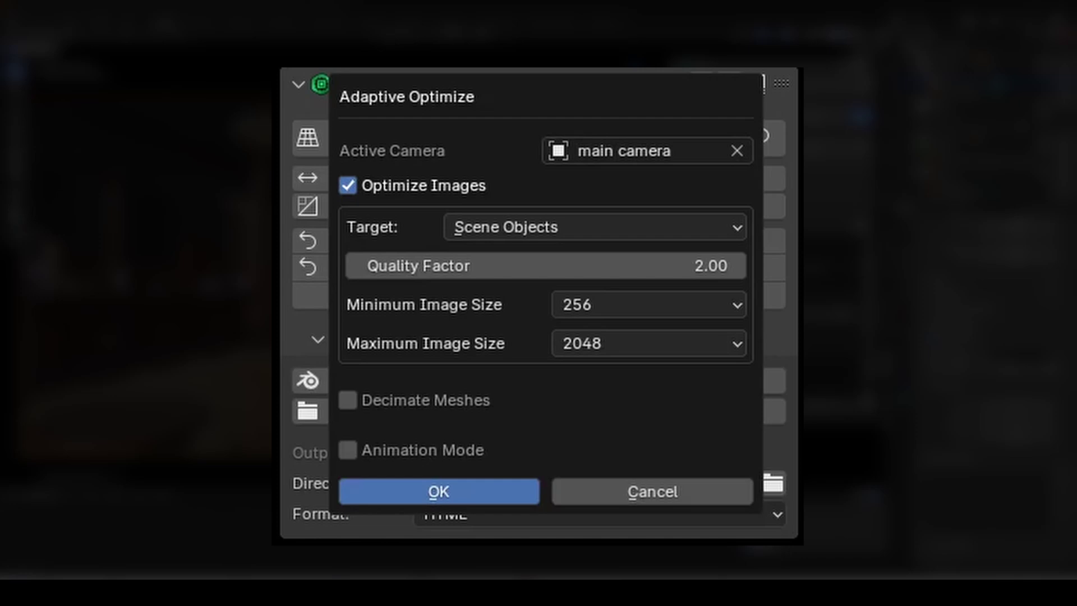
- Cancel the optimization dialog, open the memsaver image cache folder, and select the wooden chairs
click(628, 488)
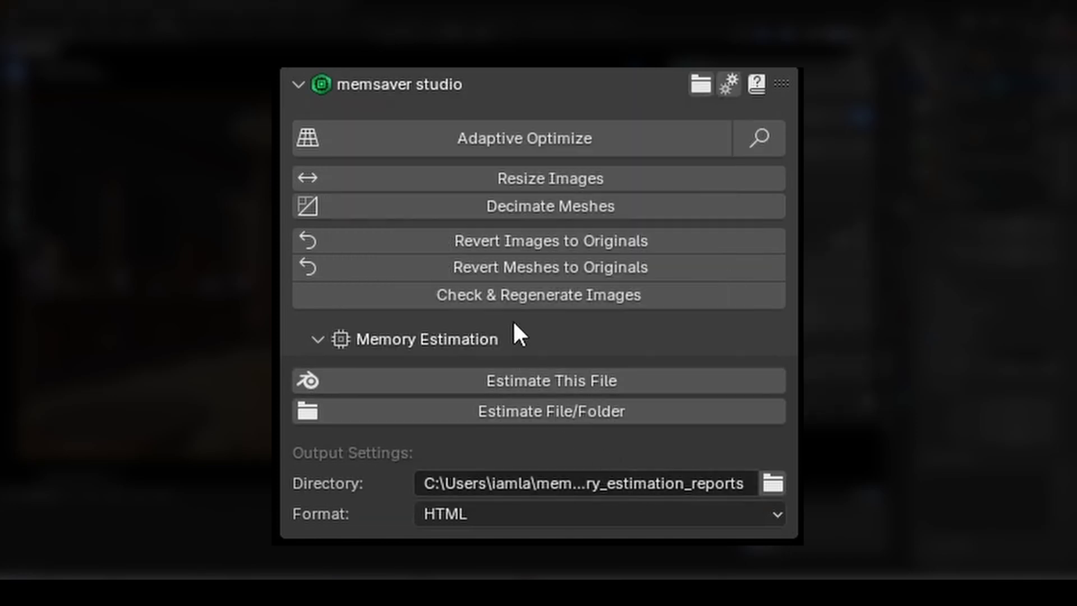
click(701, 84)
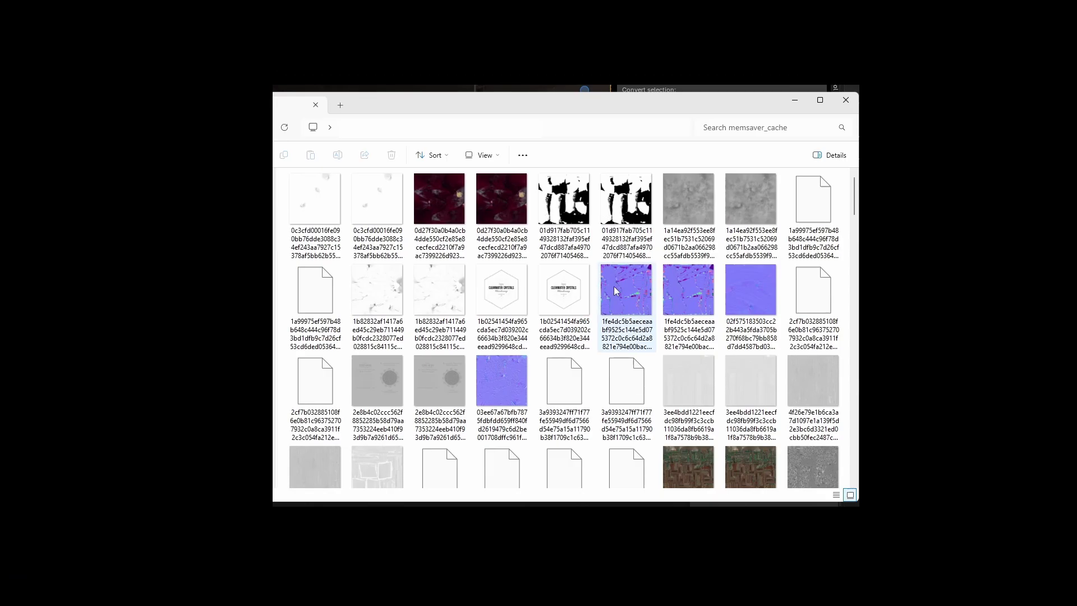
scroll(611, 309, down, 10)
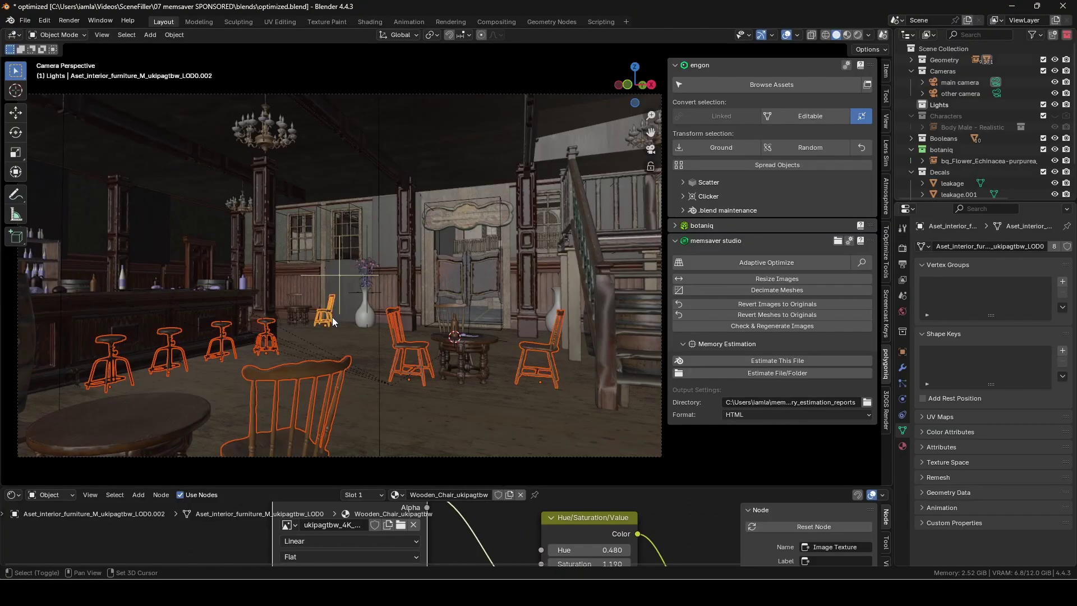
click(555, 234)
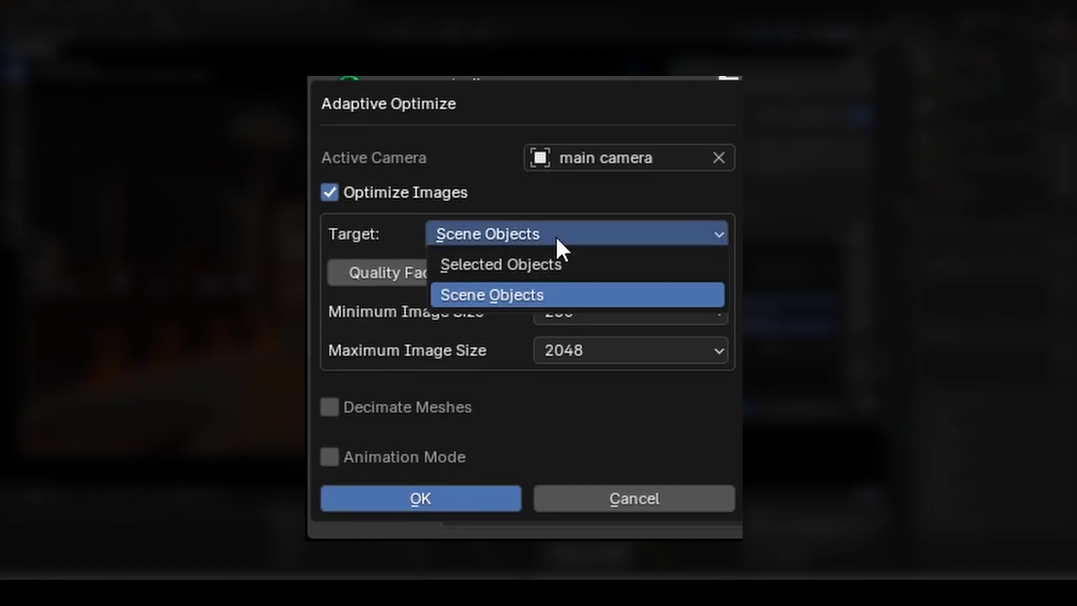
- Restrict image optimization to selected objects with a minimum image size of 512
click(571, 265)
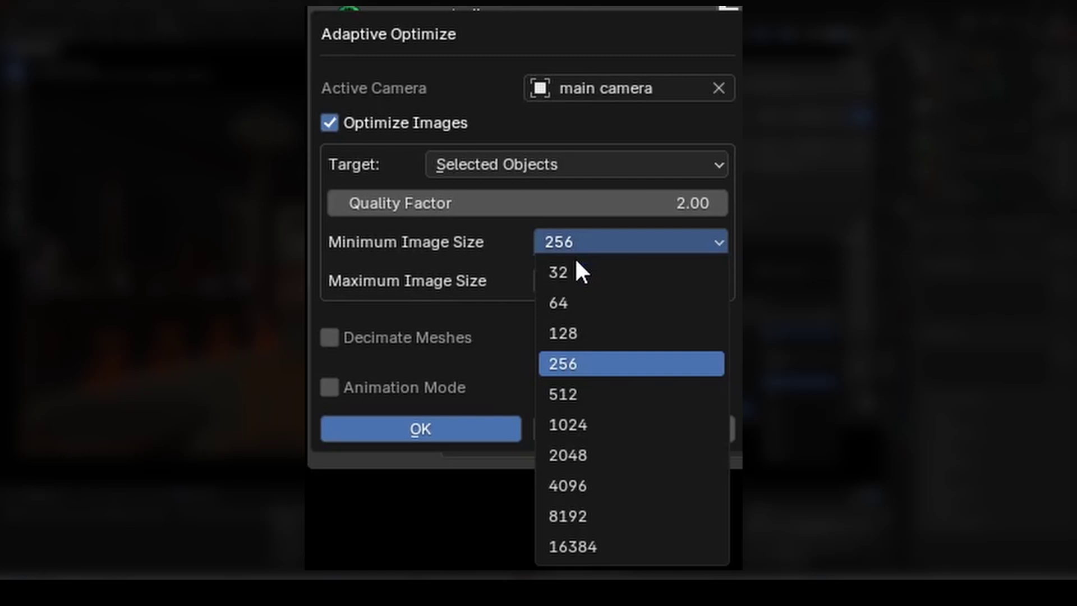
click(576, 334)
click(576, 245)
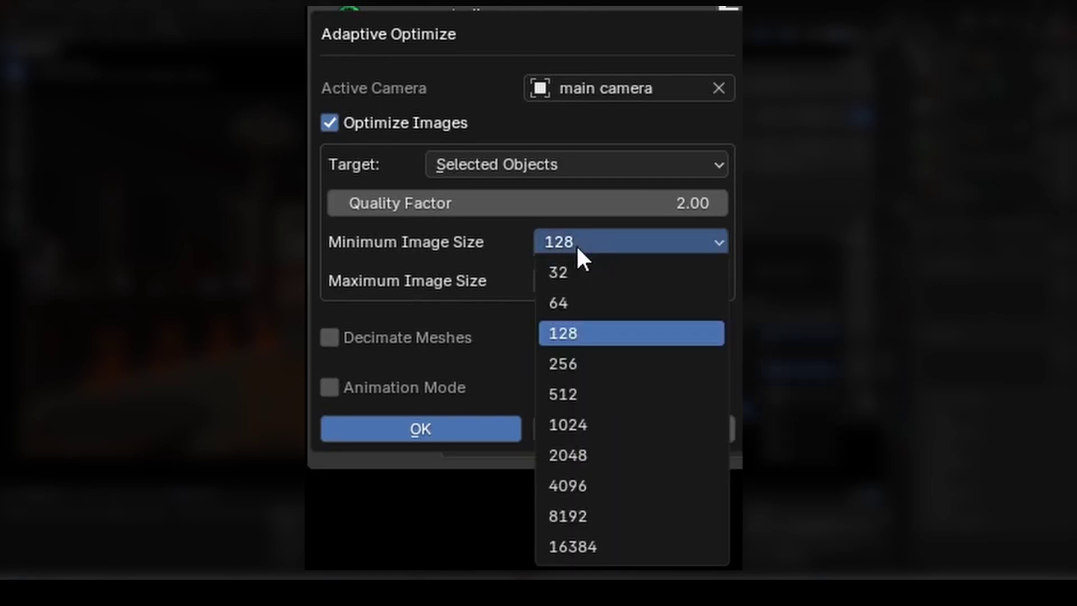
click(581, 393)
click(586, 283)
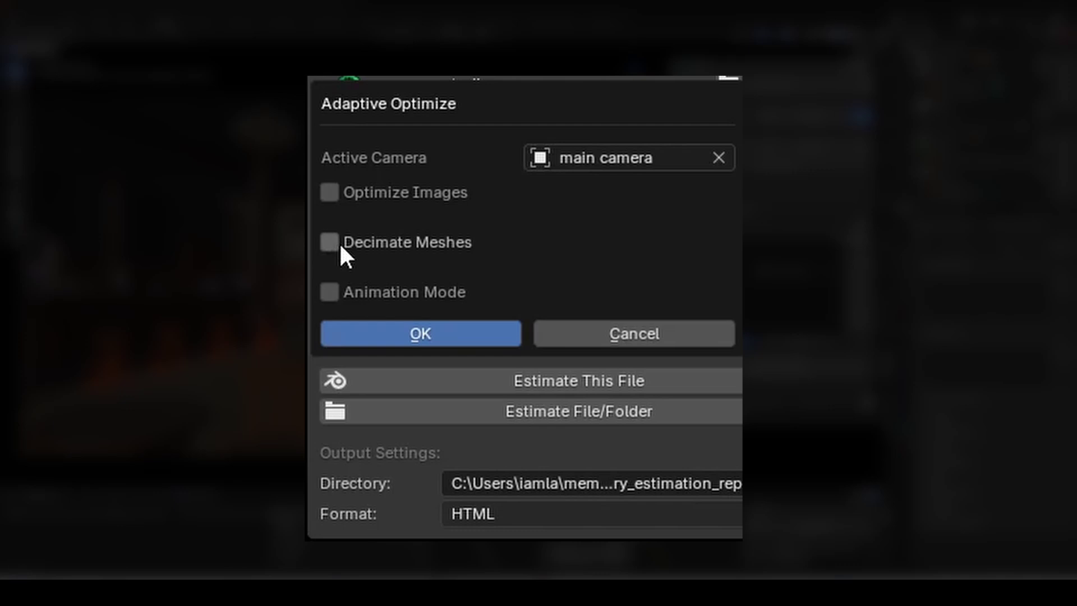
- Enable mesh decimation and run it with a full-quality max distance of 20
click(339, 242)
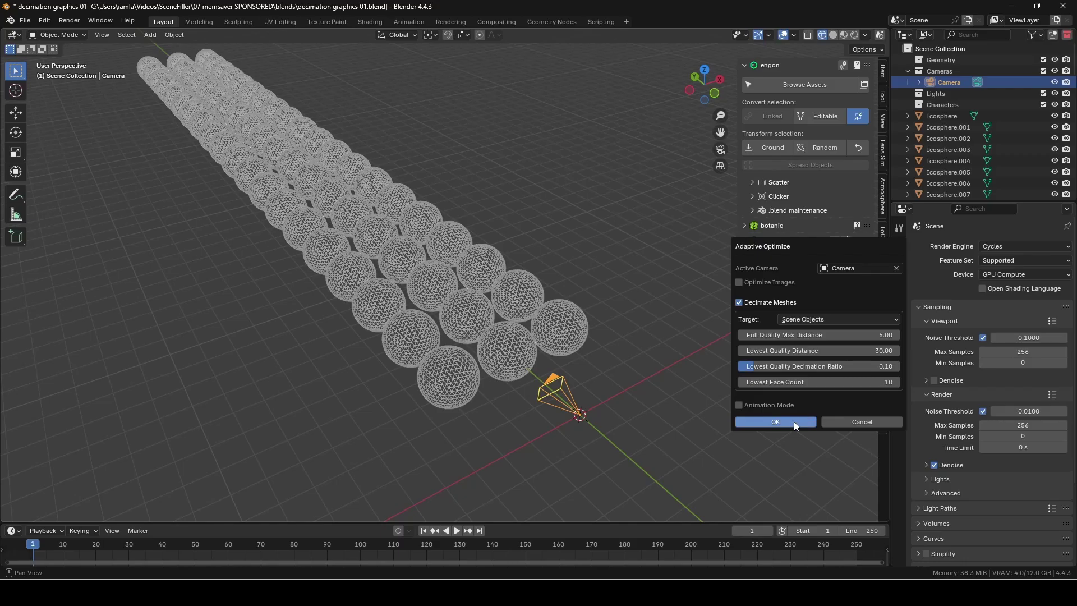
click(794, 422)
middle_drag(602, 386, 574, 381)
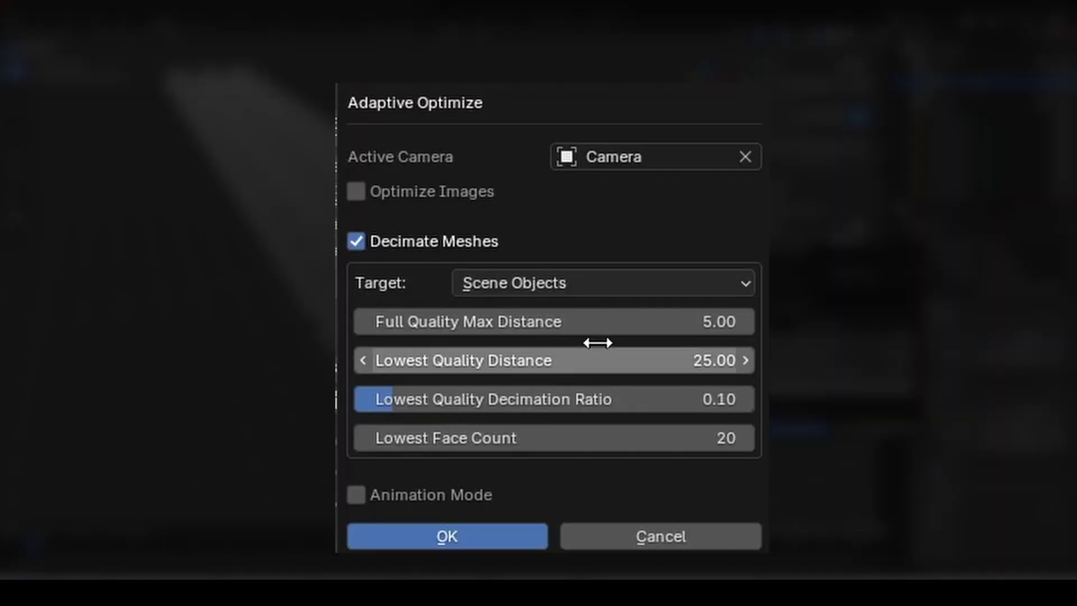
click(610, 322)
text(20)
key(Return)
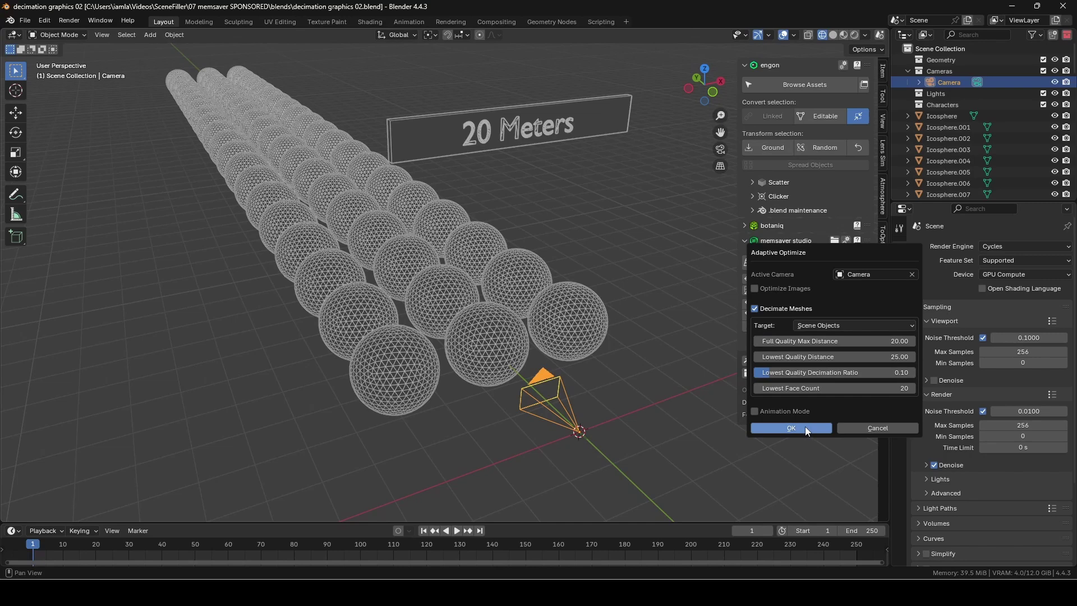
click(804, 428)
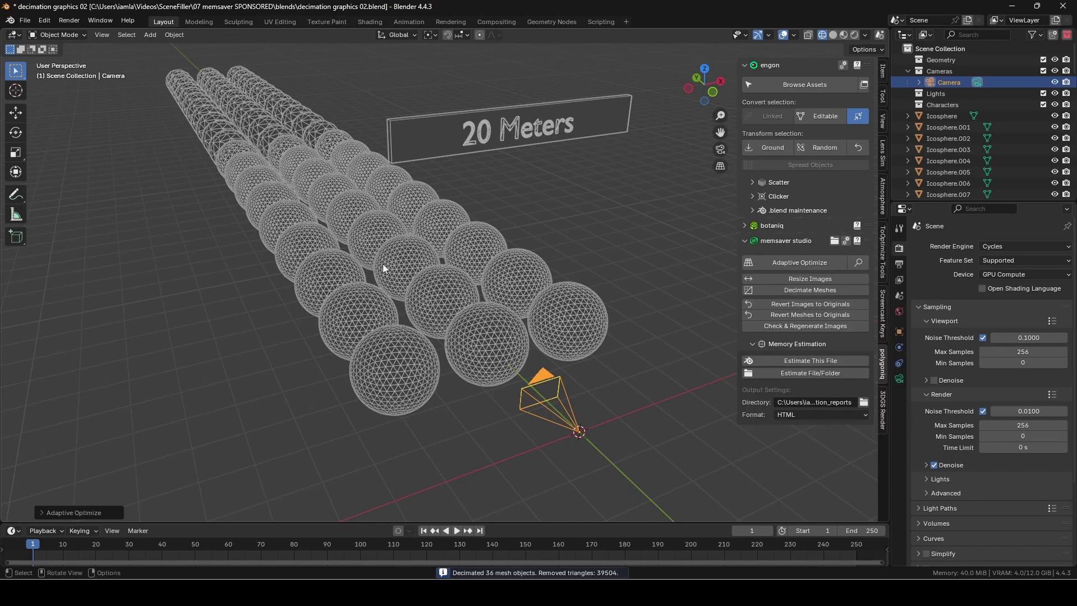
middle_drag(638, 271, 512, 308)
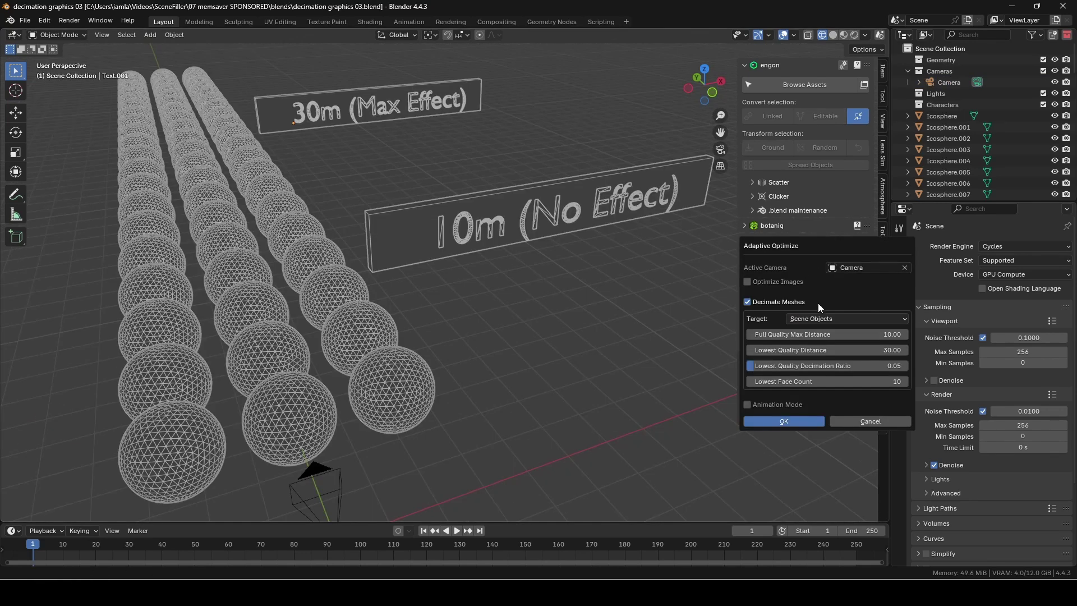
- Set the lowest quality distance to 30 m and rerun the decimation
click(861, 351)
key(Return)
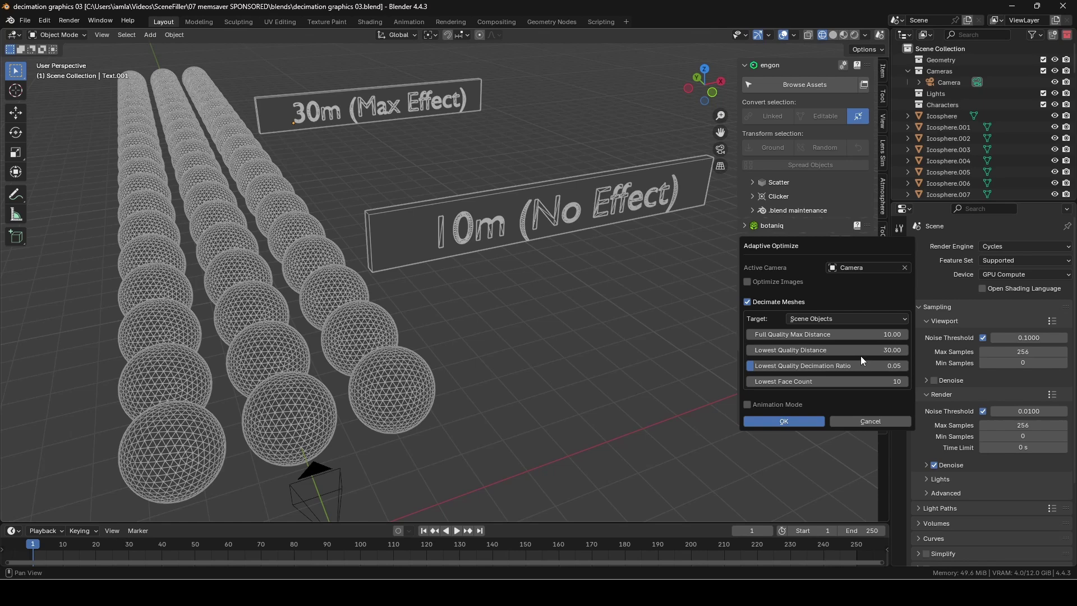
click(799, 422)
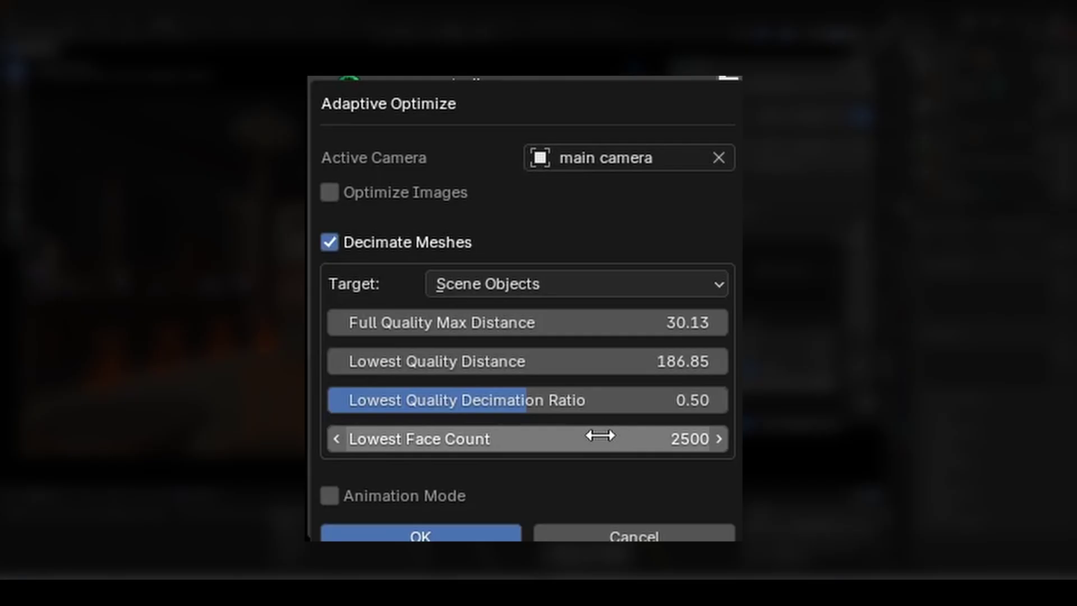
- Set Lowest Face Count to 5000 and the lowest-quality decimation ratio to 0.10
click(599, 435)
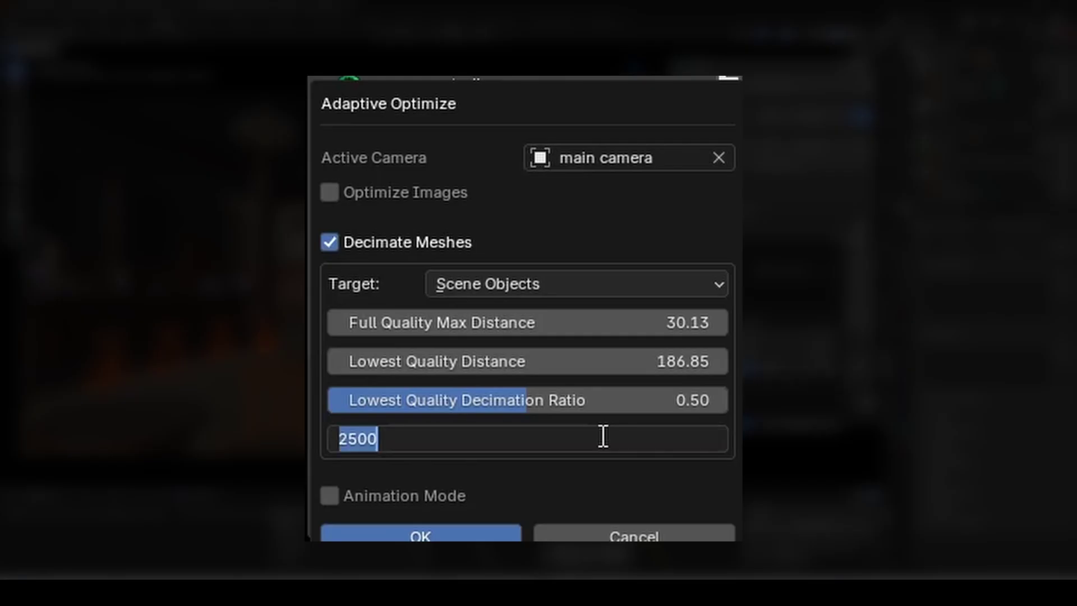
text(5000)
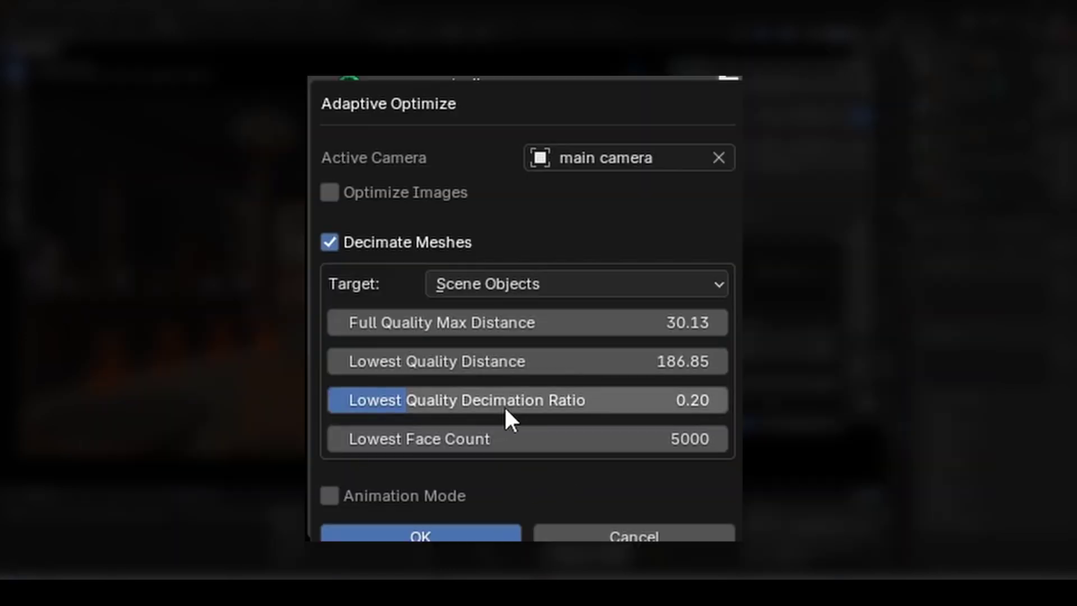
click(504, 404)
text(.1)
key(Return)
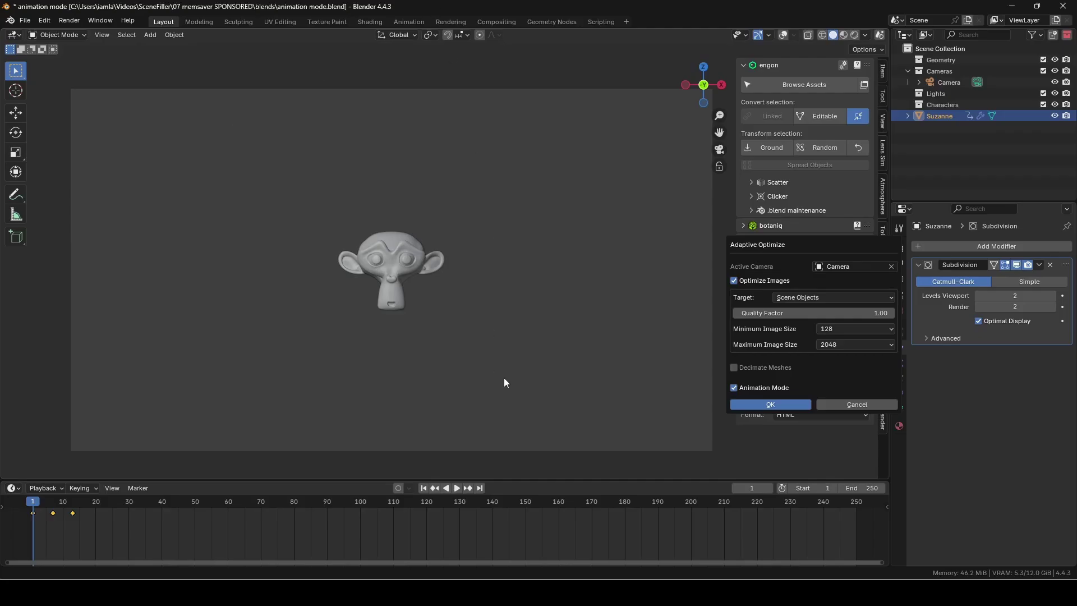
- Run adaptive optimization on the Suzanne scene with Optimize Images and Animation Mode enabled
click(779, 405)
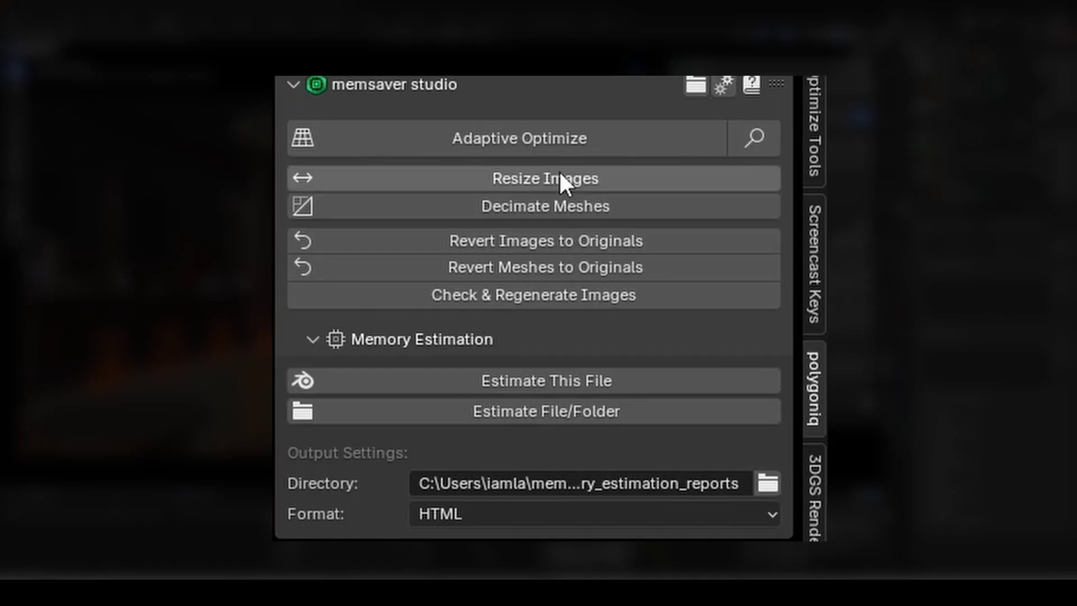
- Resize the UV grid plane's image to a smaller target size
click(812, 277)
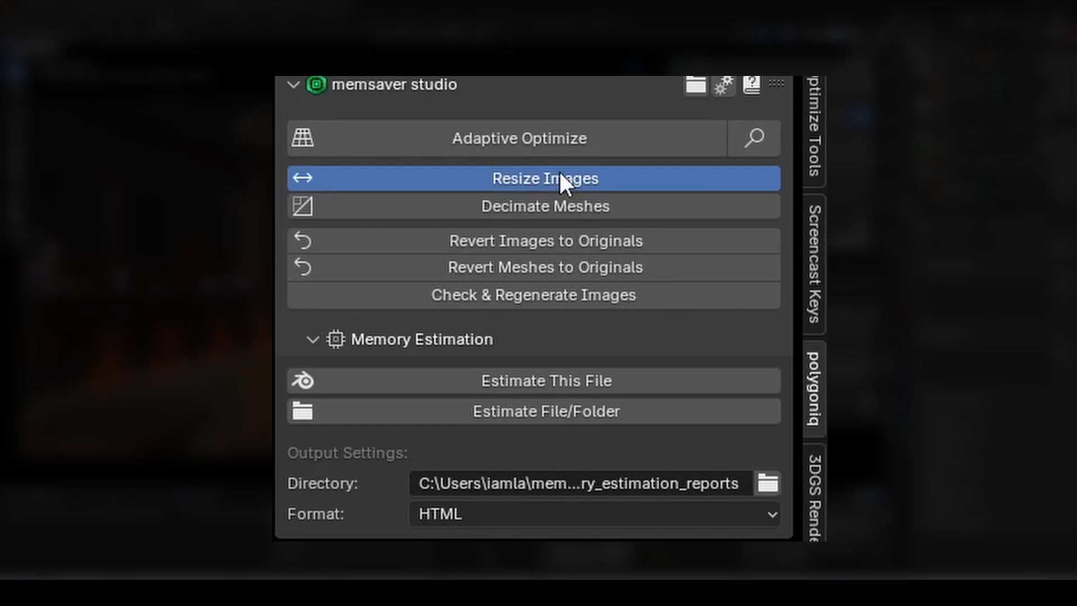
ctrl+scroll(560, 183, down, 1)
click(555, 223)
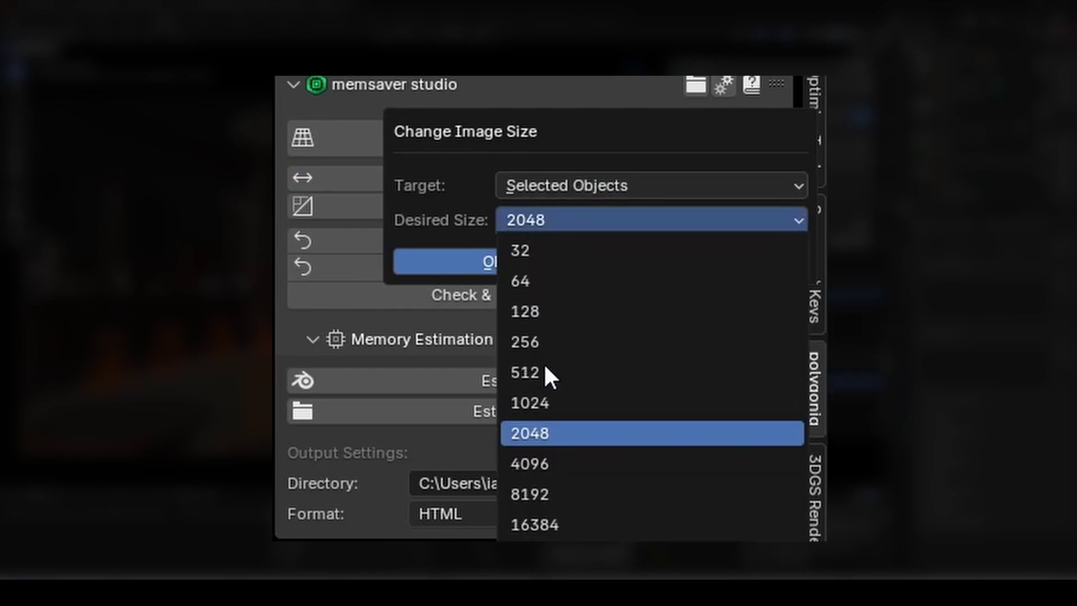
click(545, 368)
click(520, 259)
- Decimate the meshes with a ratio of 0.2
click(544, 207)
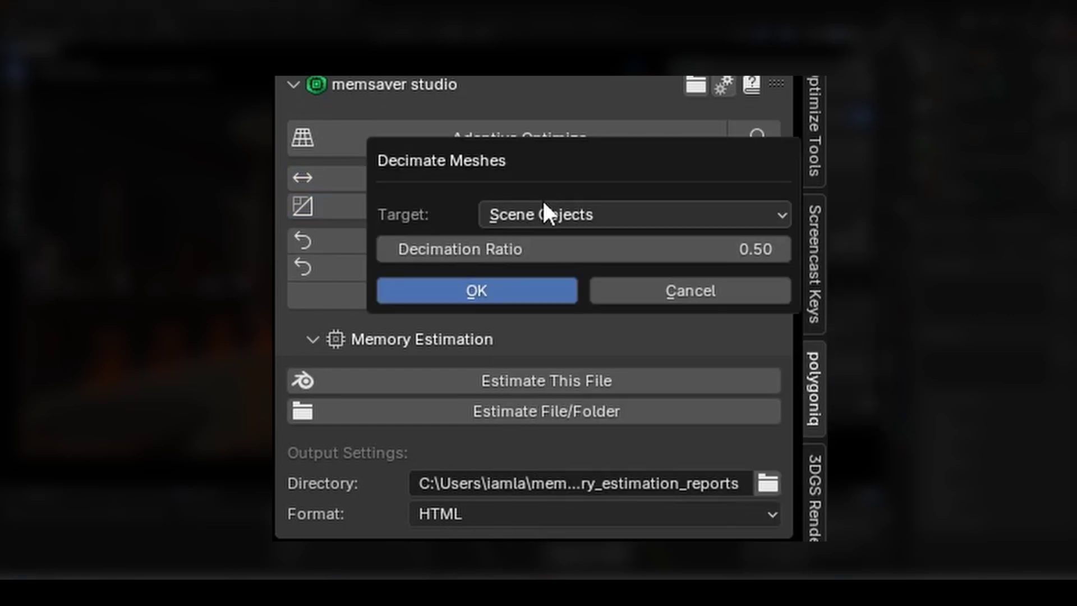
click(603, 248)
key(BackSpace)
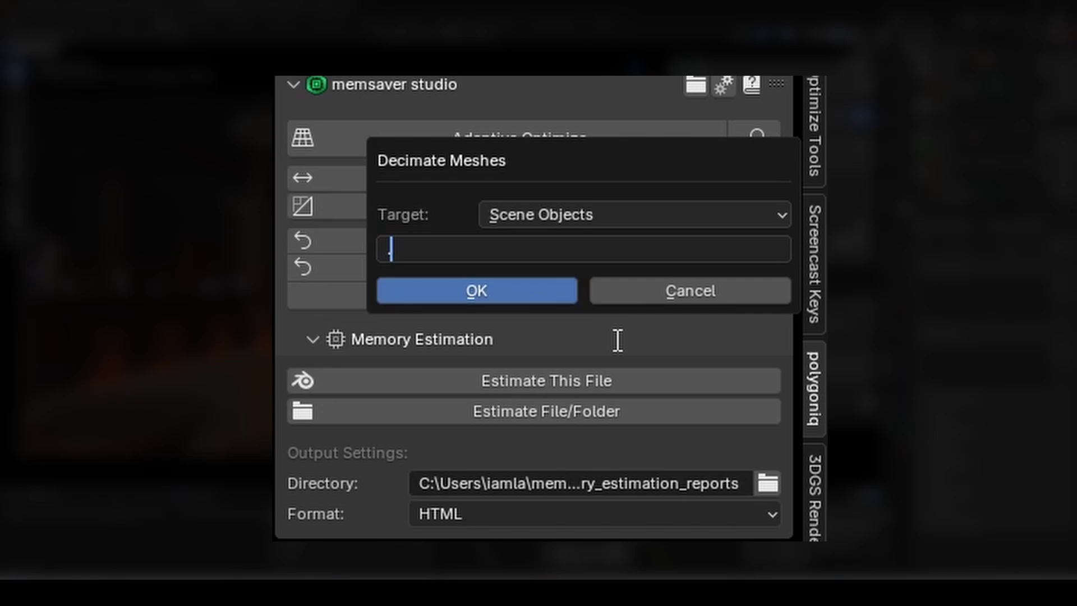
text(.2)
key(Return)
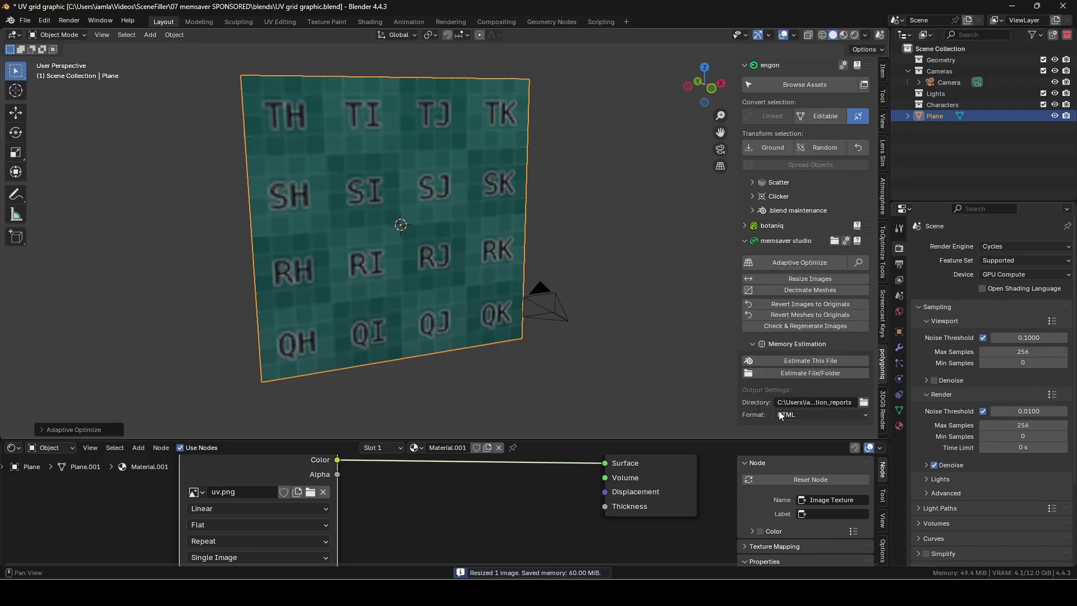
- Revert the images to their originals and dismiss the mesh decimation settings
click(803, 305)
click(792, 328)
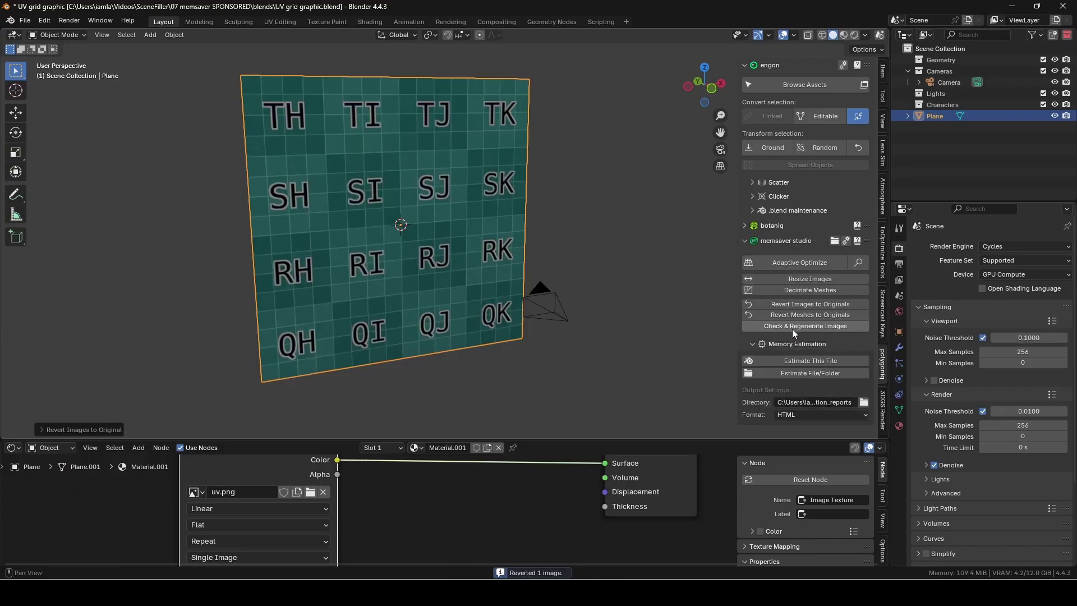
click(795, 290)
click(772, 404)
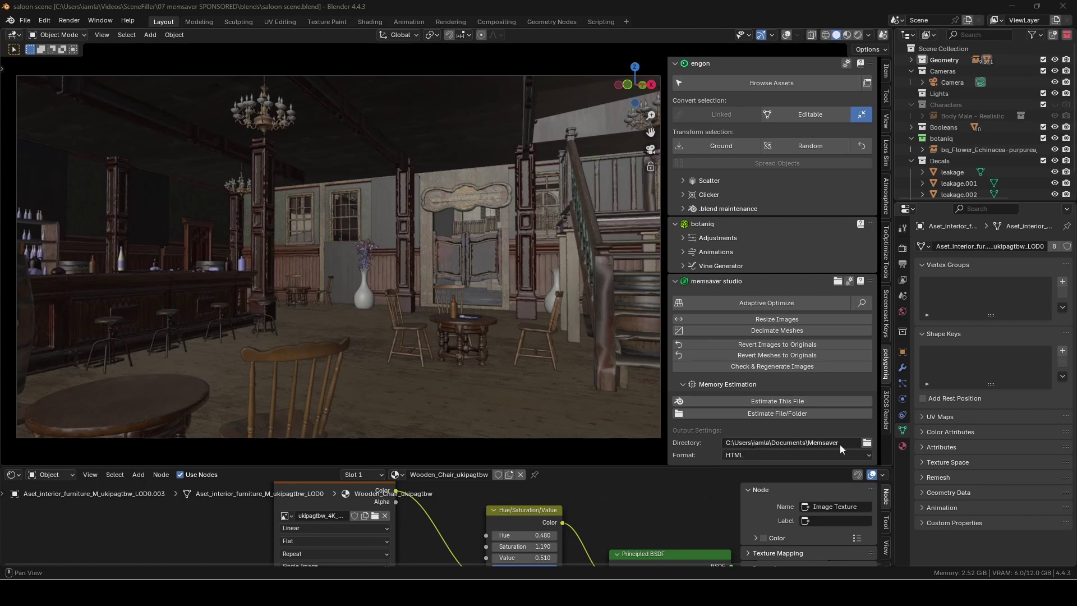
- Generate an HTML memory estimate report for the current saloon file
click(743, 455)
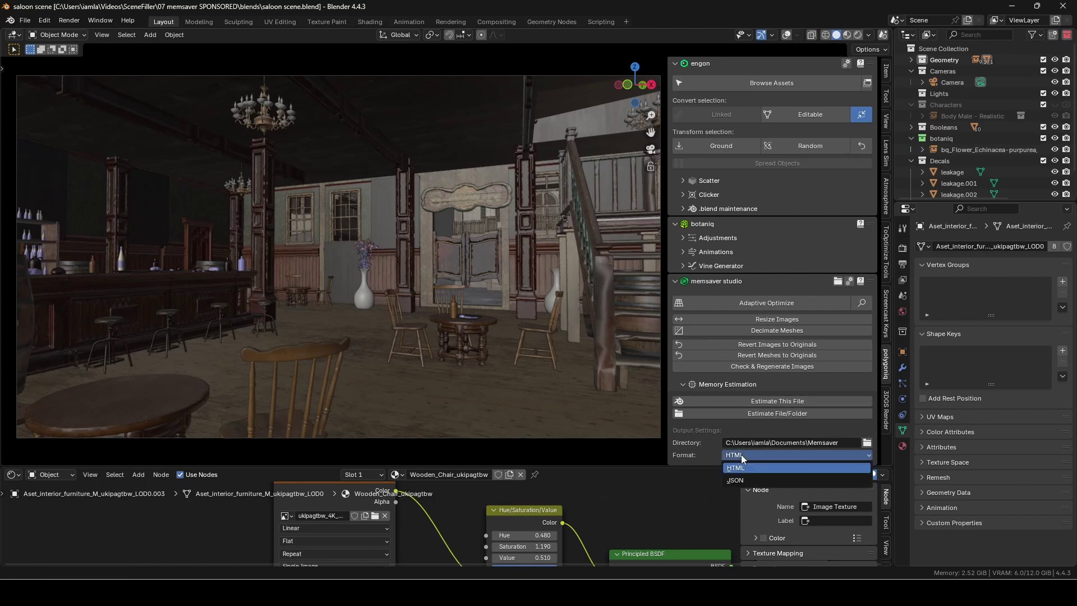
click(742, 470)
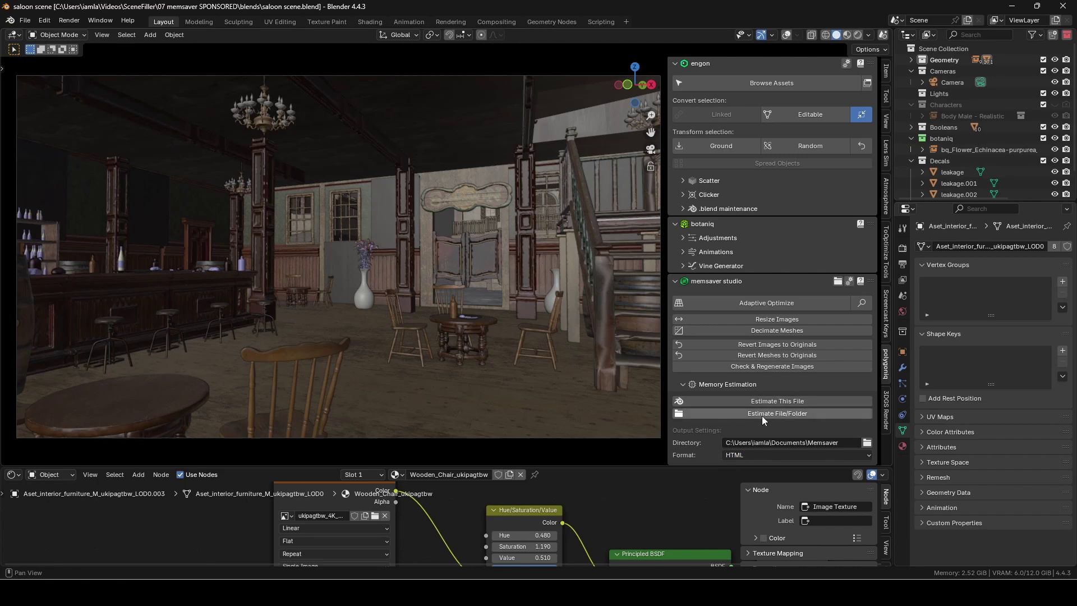
click(766, 400)
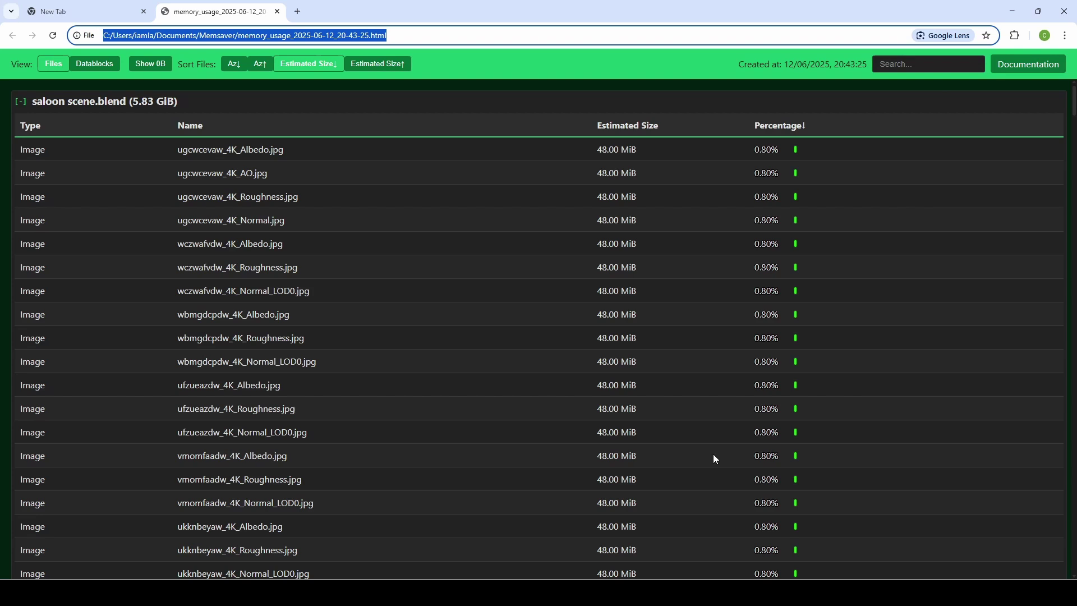
- Estimate memory usage for the analysis folder and inspect the unoptimized.blend breakdown
scroll(712, 453, down, 20)
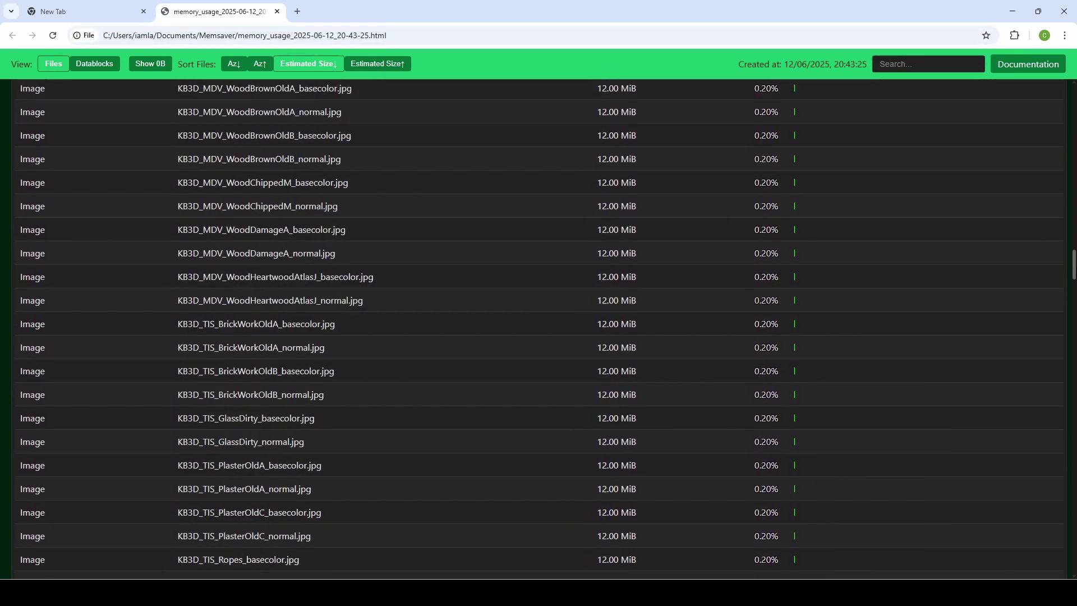
scroll(712, 453, down, 20)
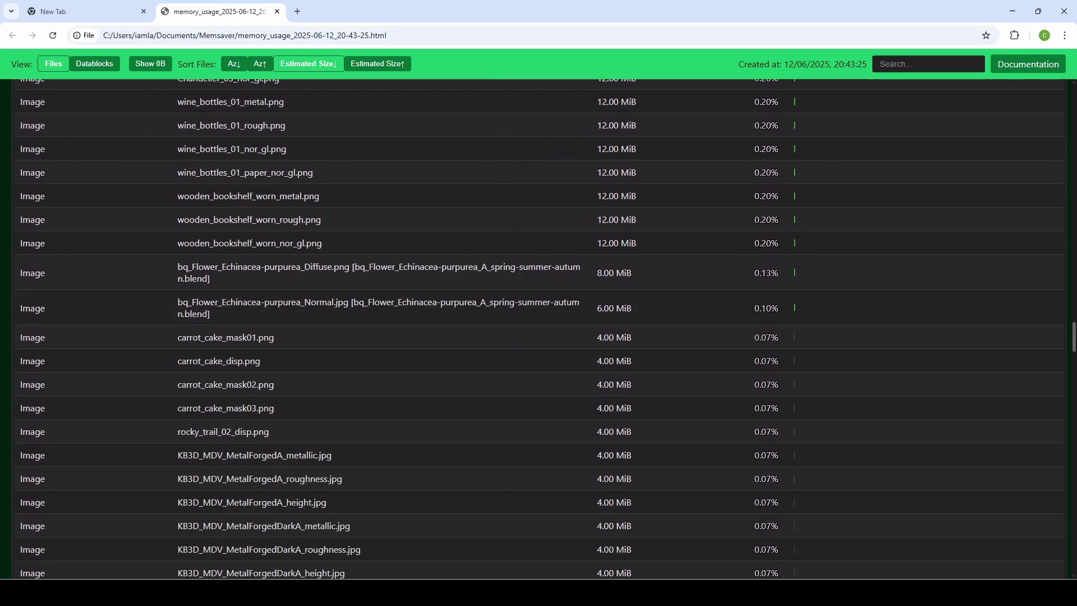
scroll(713, 453, down, 5)
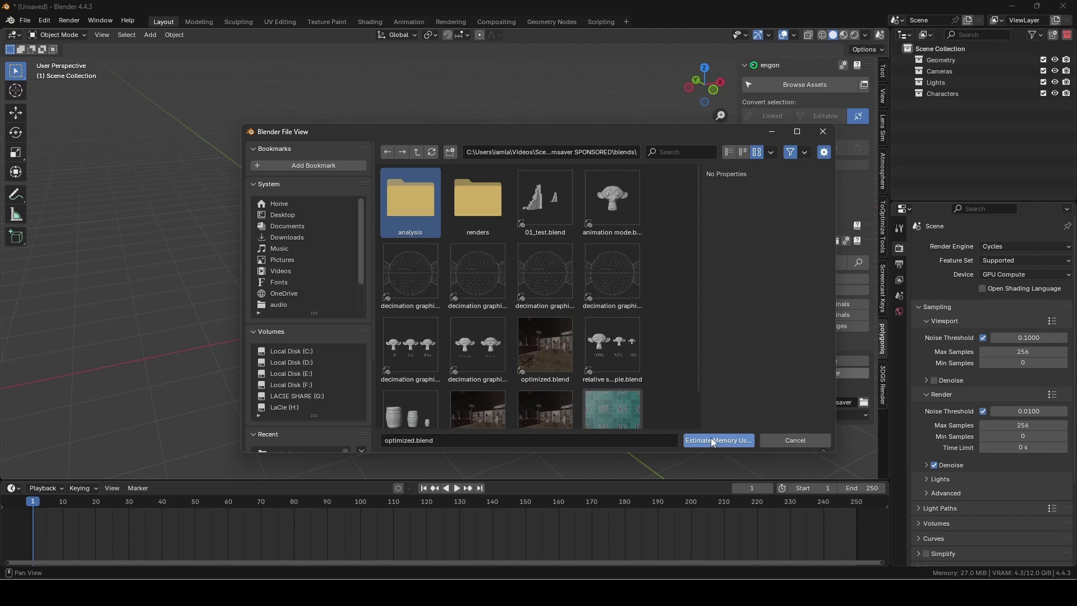
click(718, 440)
click(721, 440)
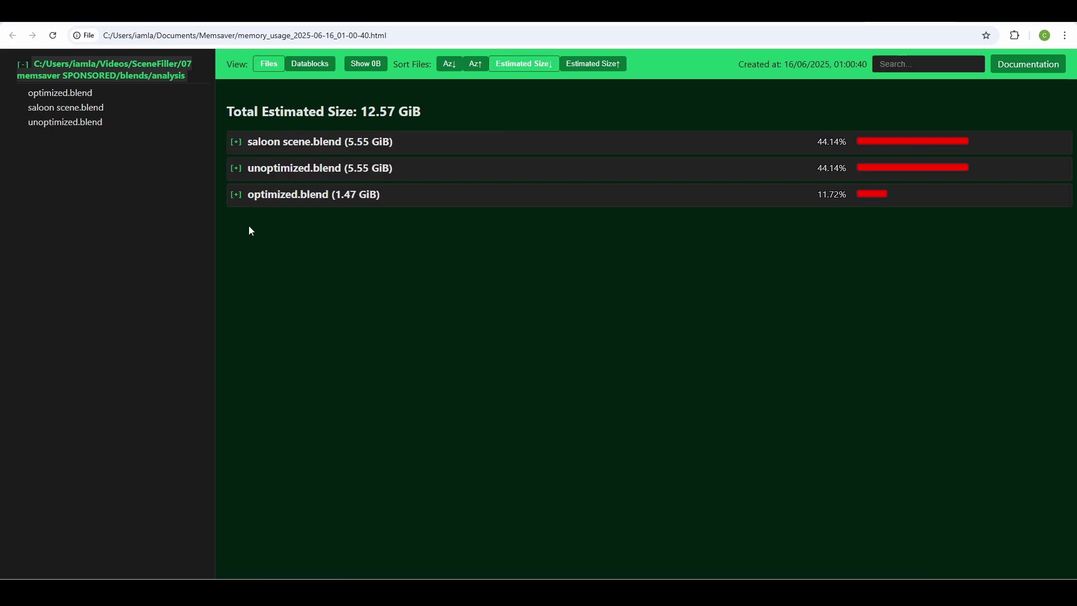
click(236, 144)
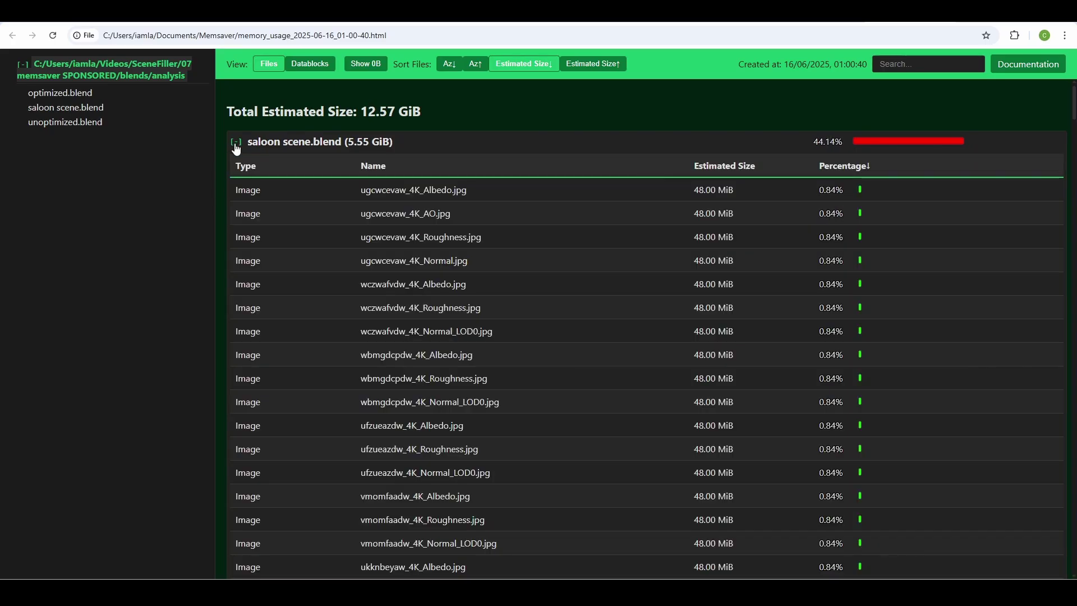
click(237, 143)
click(239, 170)
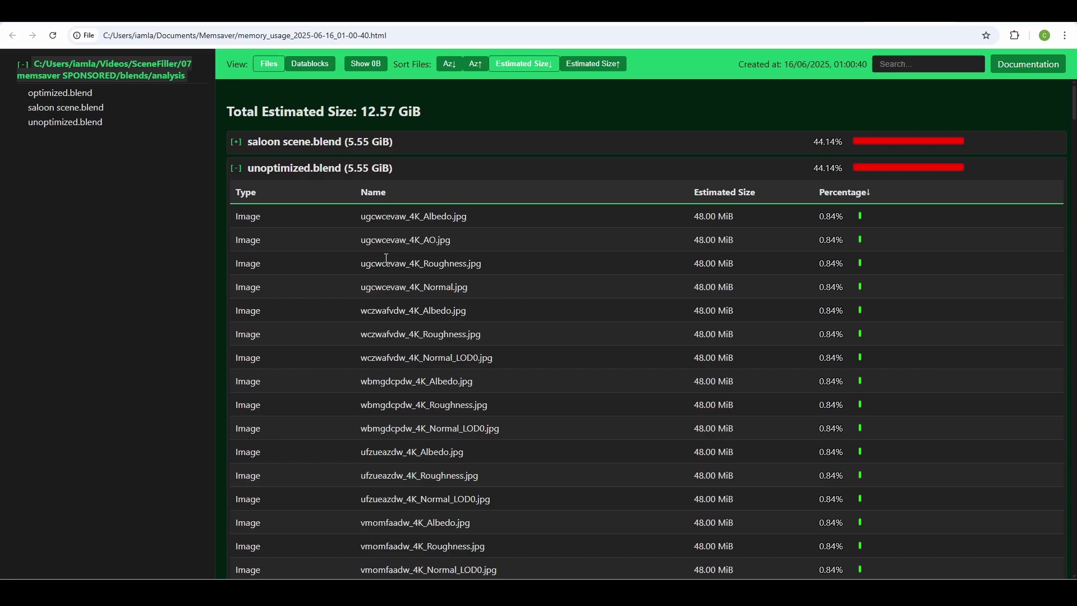
scroll(399, 278, down, 10)
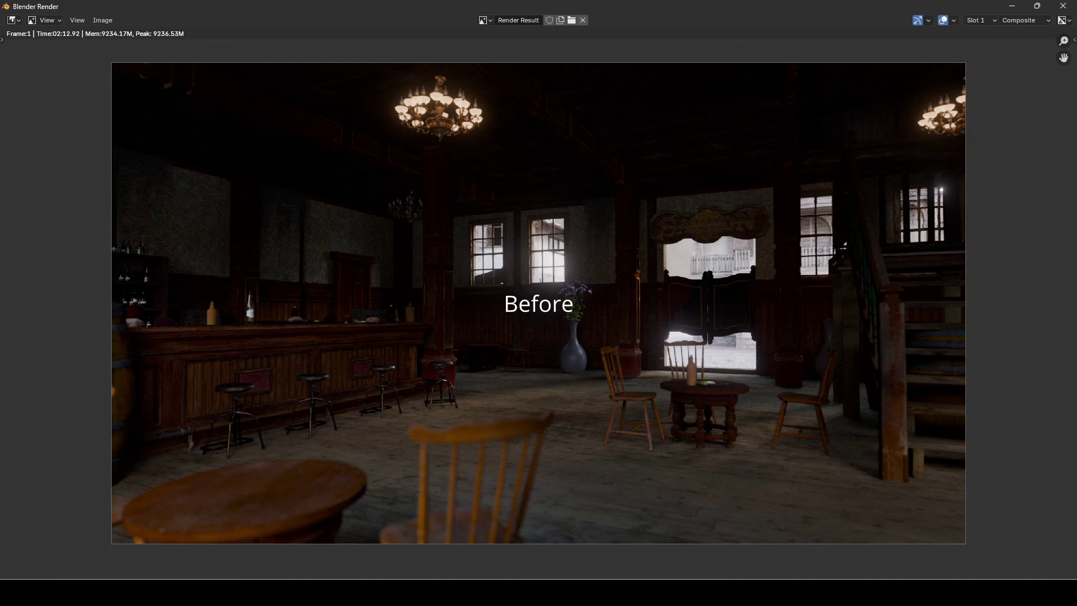